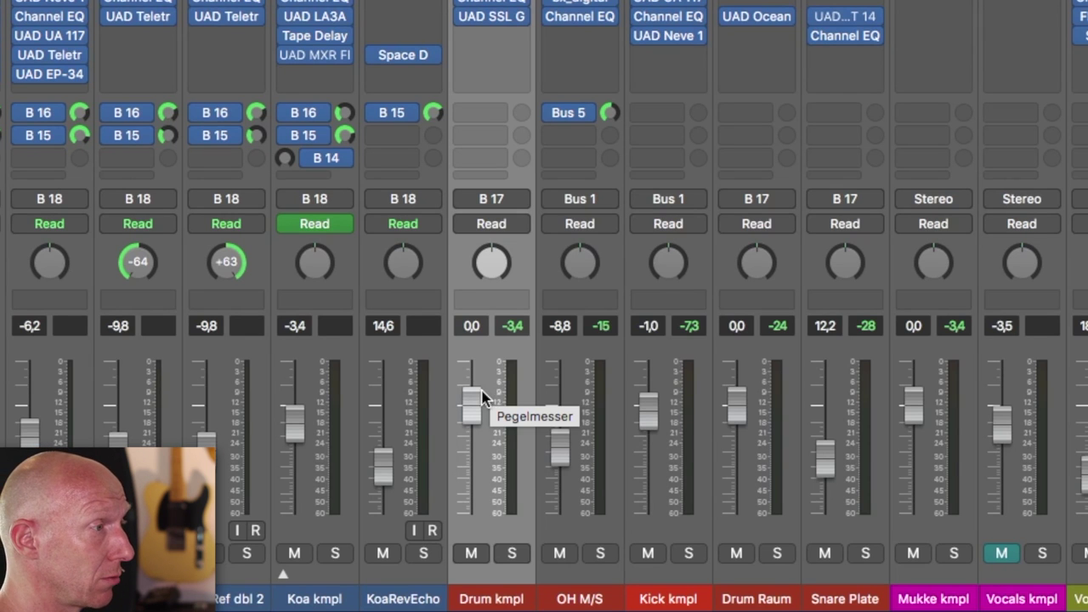
- Lower the Drum kmpl fader to about -1.7 dB during playback and reset it to 0 dB
key(space)
drag(471, 403, 486, 431)
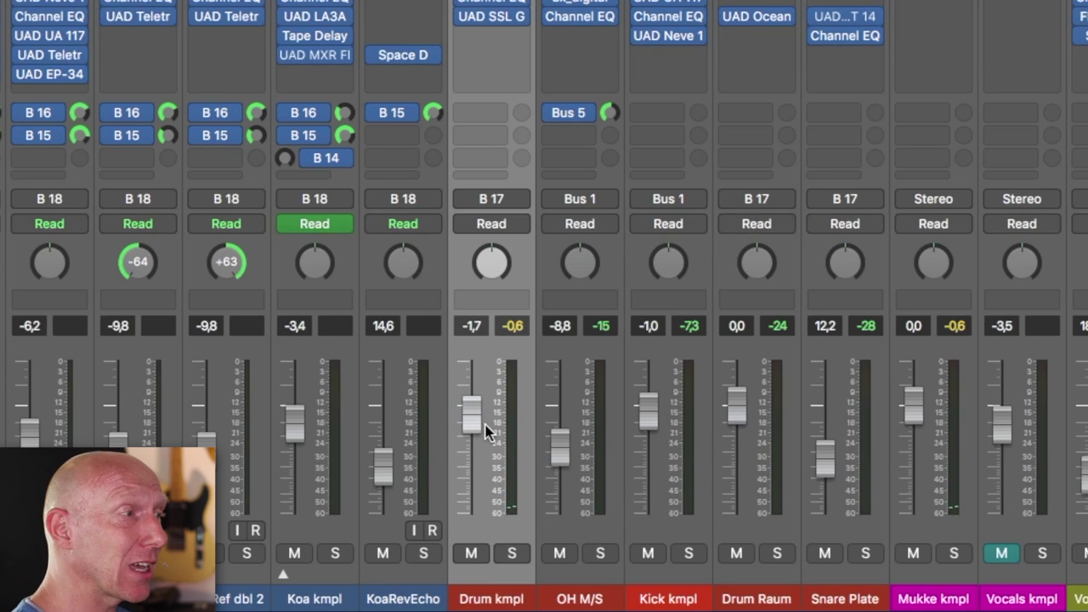
double_click(473, 326)
text(0)
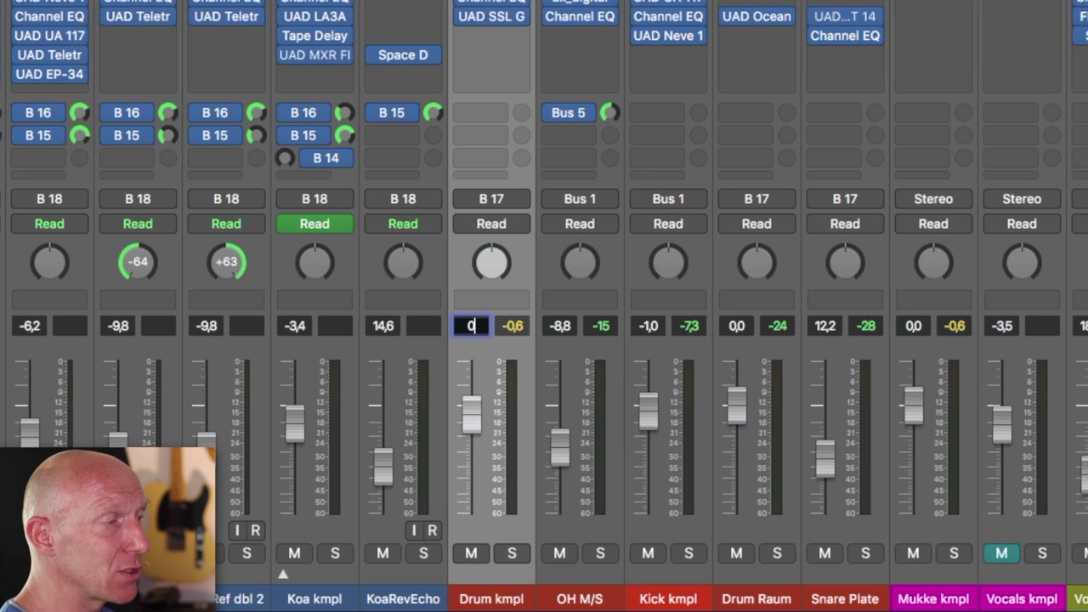
key(Return)
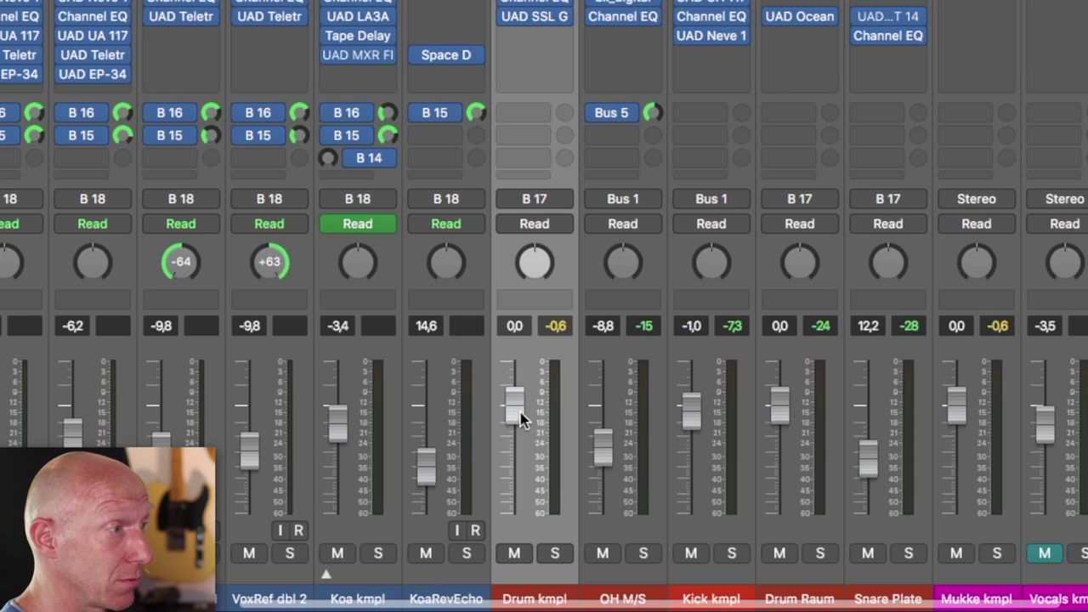
- Pull the Drum kmpl fader down to about -24 dB during playback and return it to 0 dB
key(space)
drag(519, 417, 518, 493)
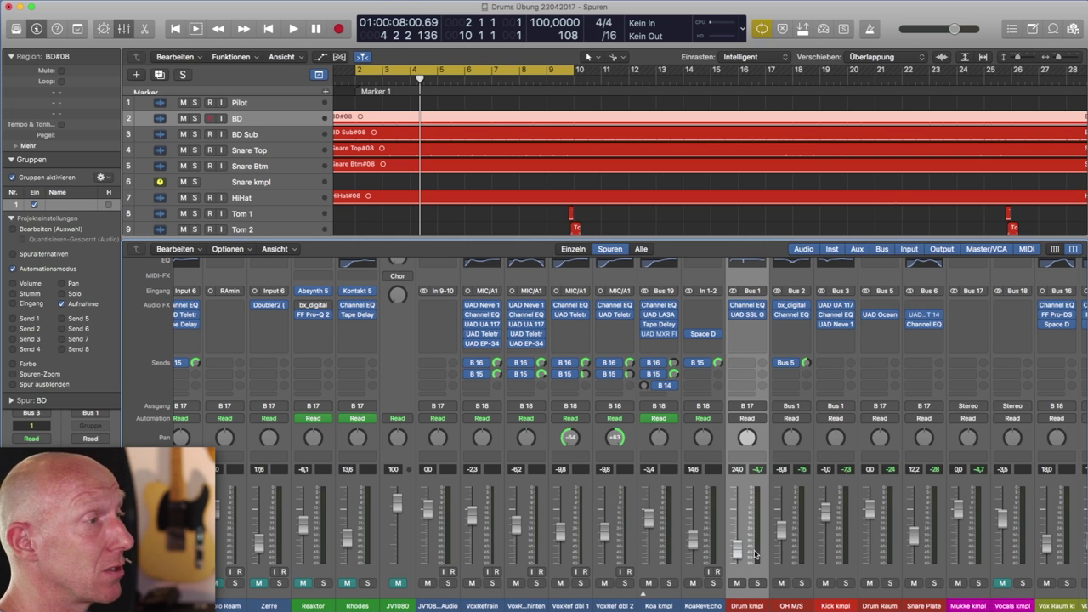
double_click(738, 471)
text(0)
key(Return)
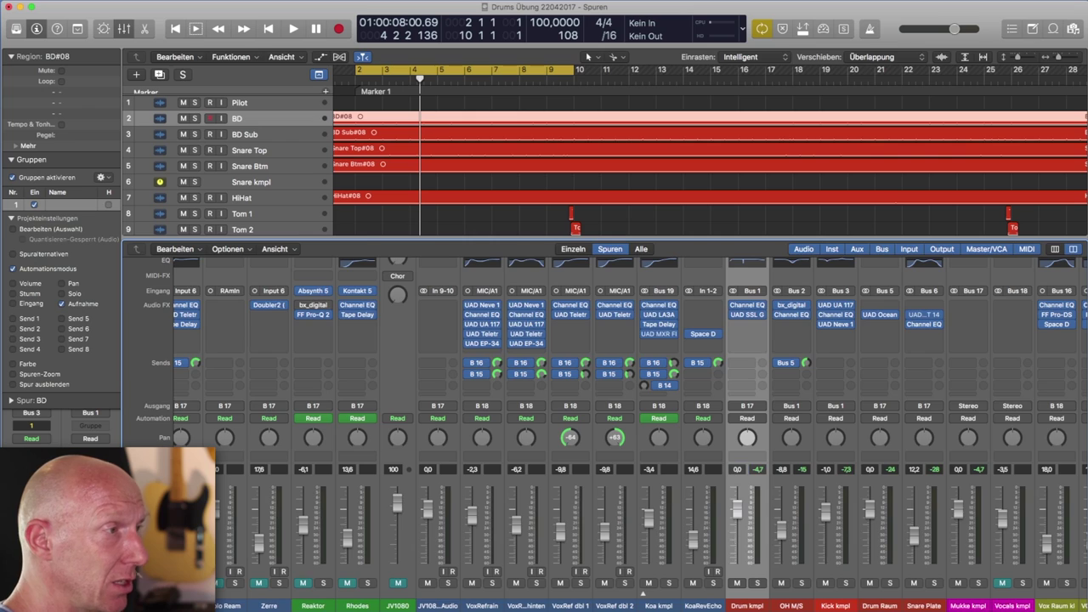
- Create a new VCA for all drum channel strips from BD through ROOM
scroll(738, 472, left, 15)
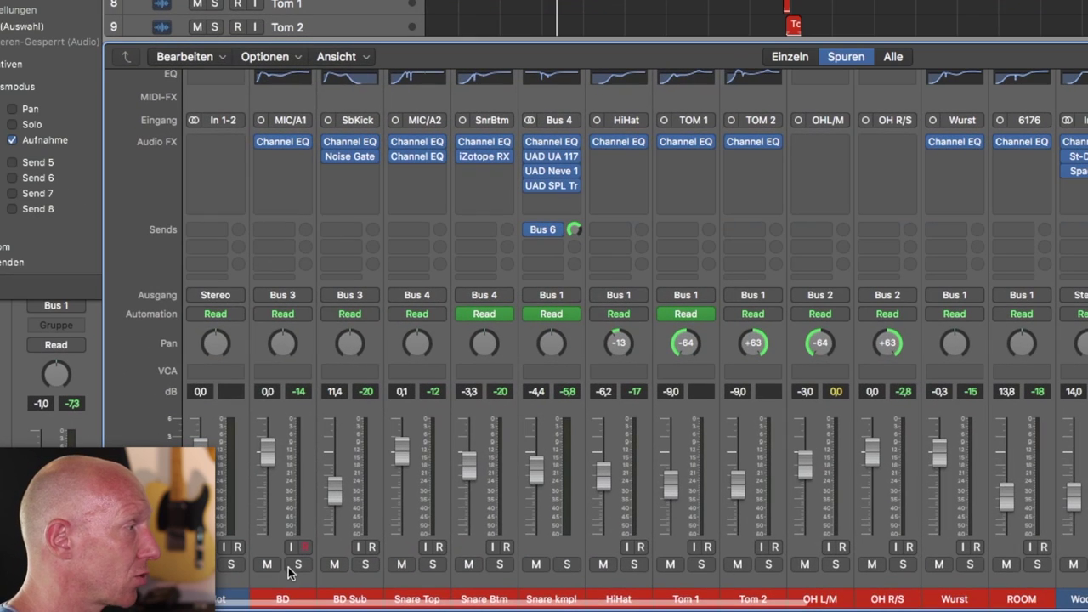
click(272, 585)
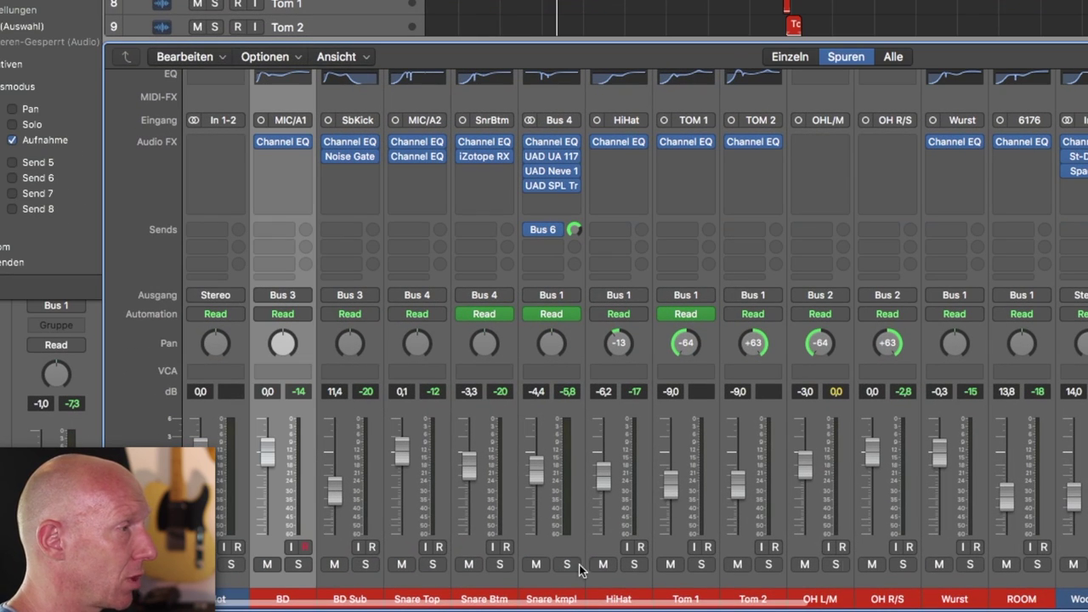
shift+click(1036, 578)
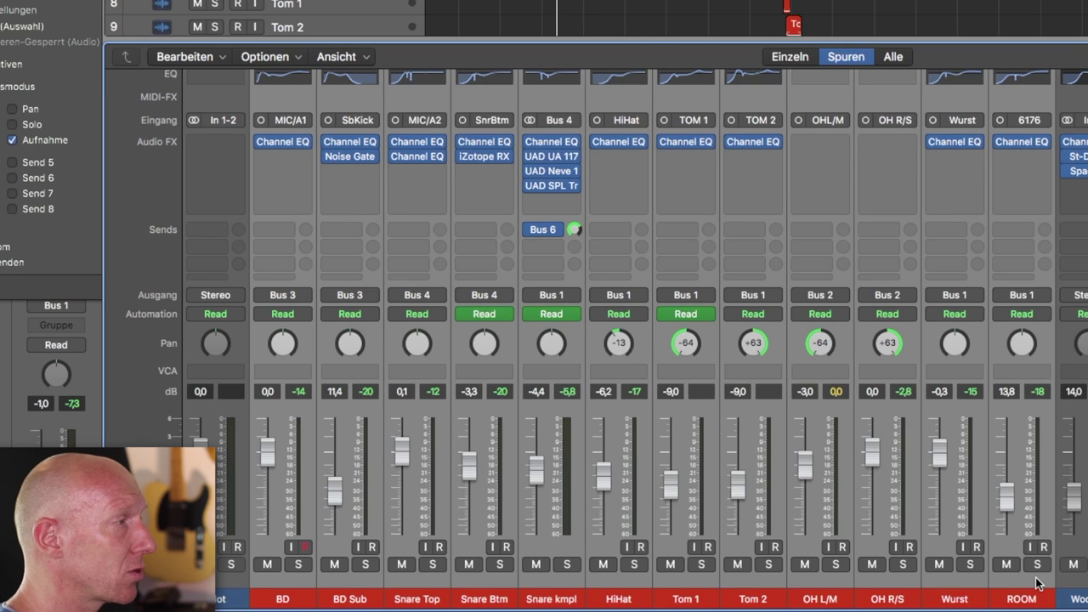
right_click(372, 281)
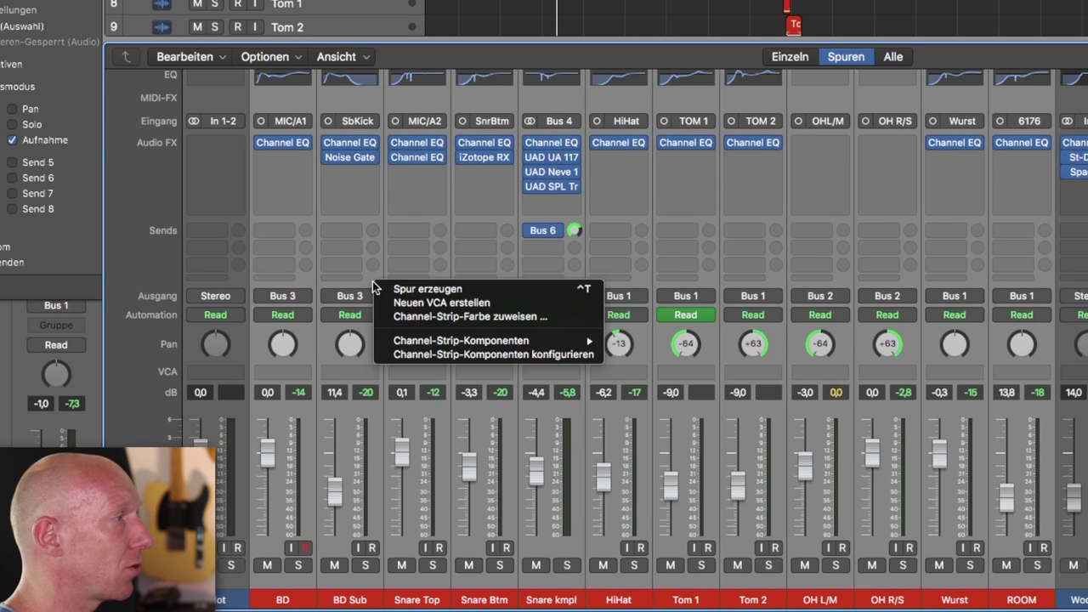
click(465, 304)
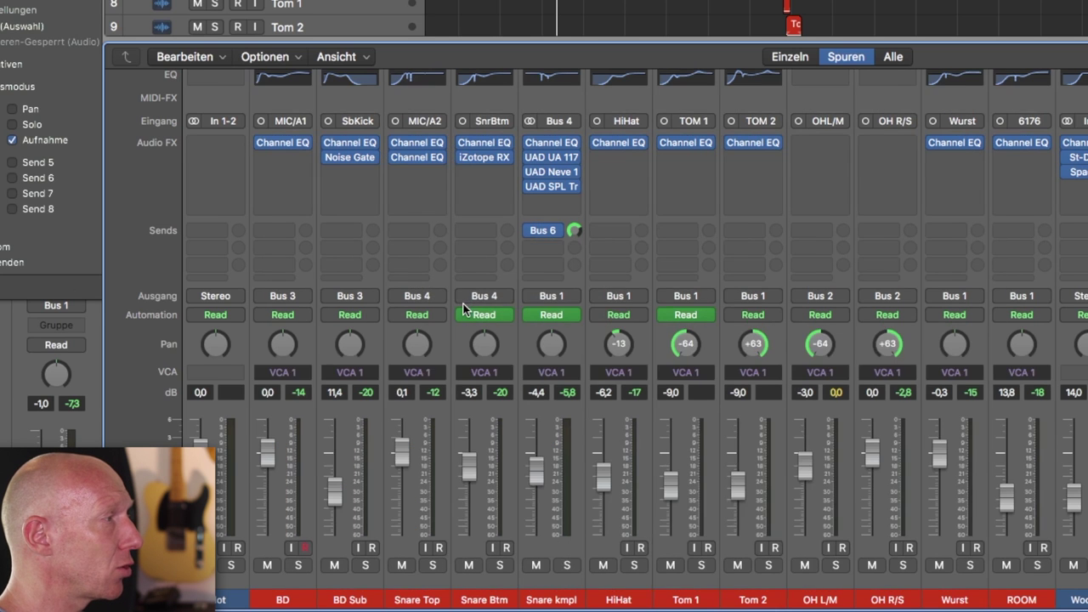
- Play the drums while pulling the VCA 1 fader down to about -21 dB, and reset it to 0 dB
scroll(393, 395, right, 10)
scroll(399, 396, left, 10)
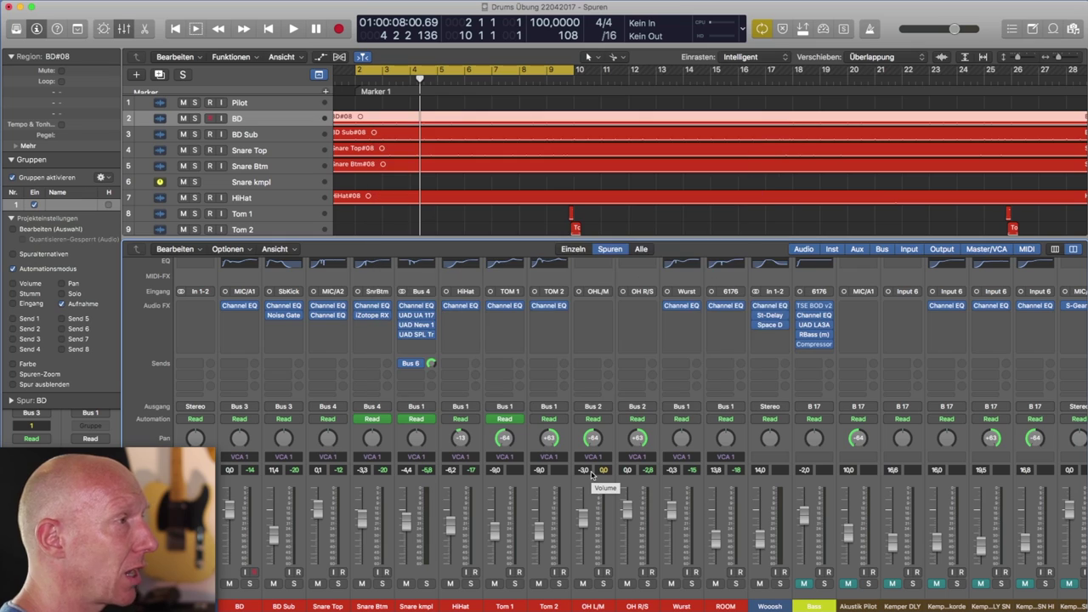
scroll(576, 482, right, 10)
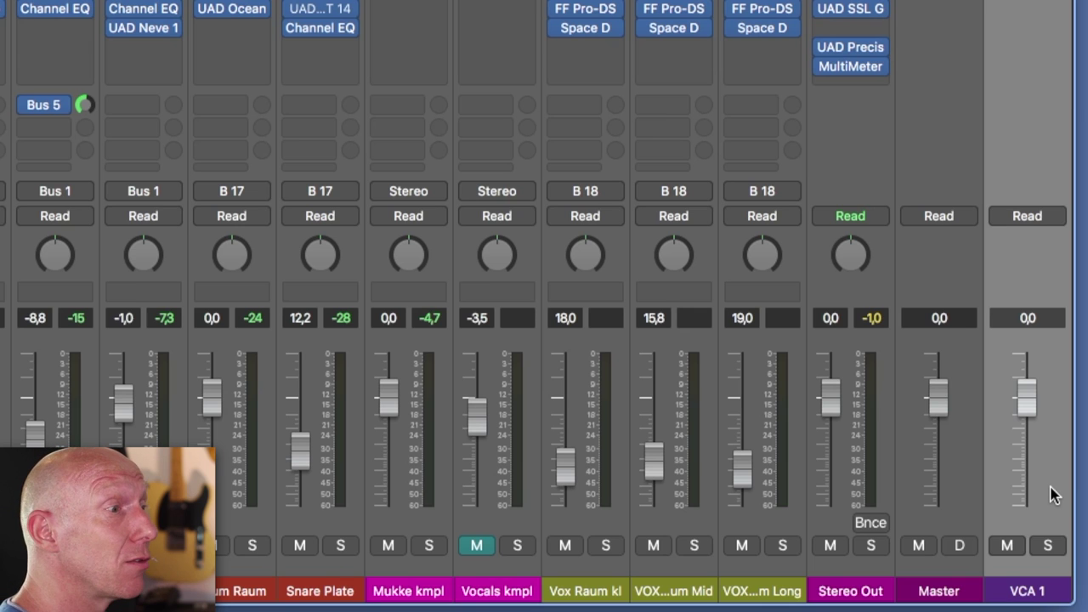
key(space)
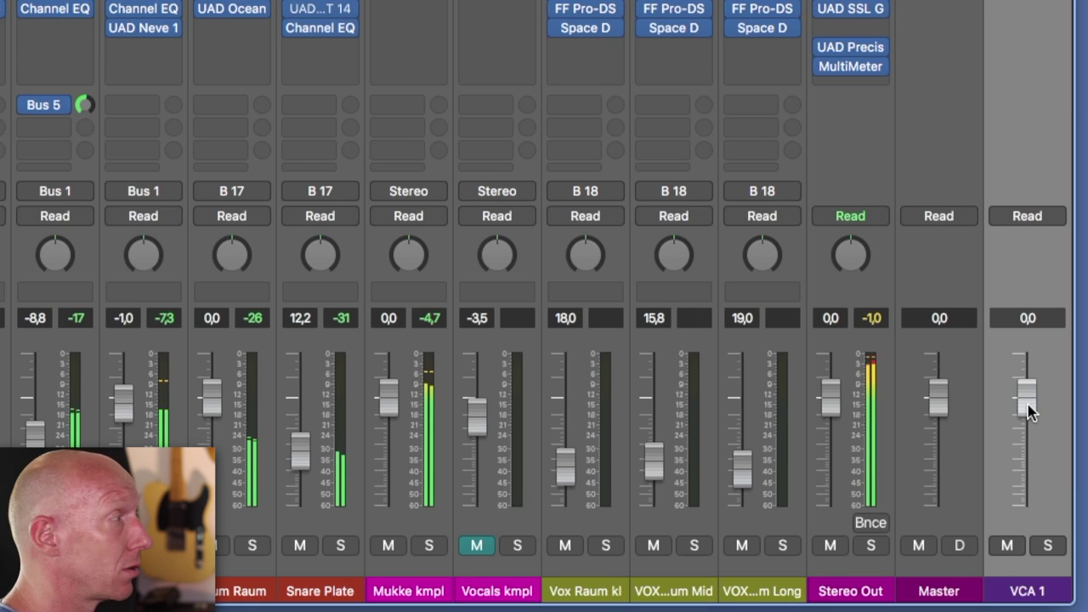
drag(1027, 397, 1028, 485)
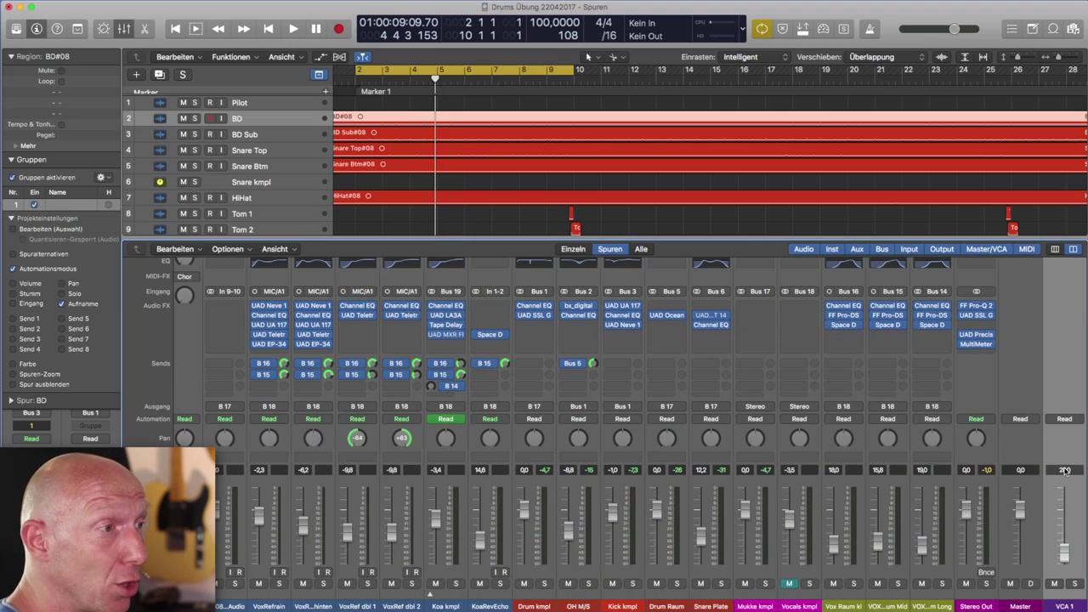
double_click(1028, 318)
text(0)
key(Return)
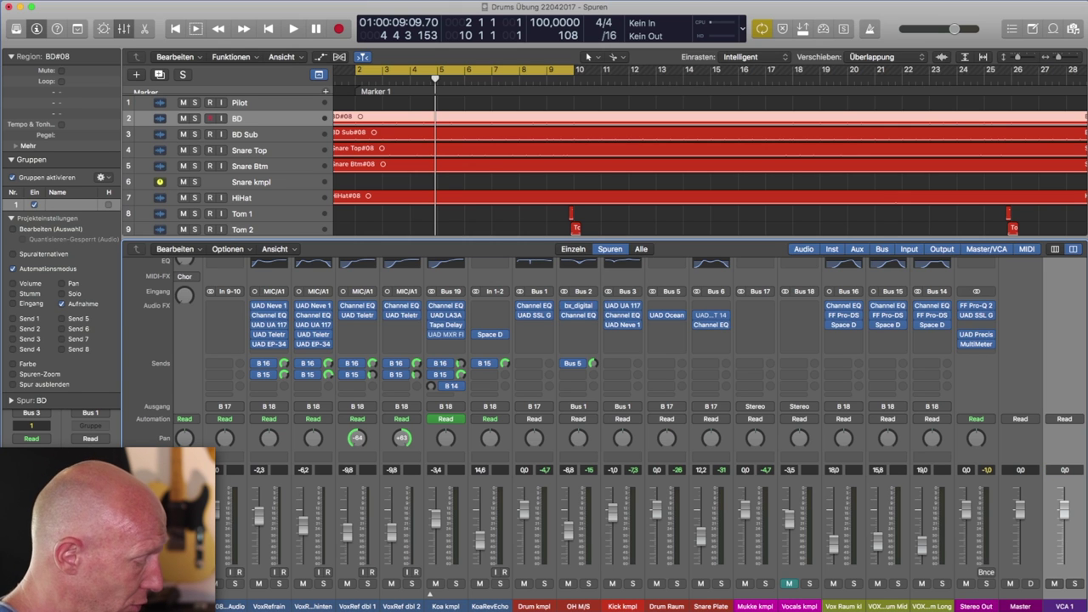
- Select the BD, BD Sub and Bass channel strips together and create a new VCA for them
scroll(786, 472, left, 10)
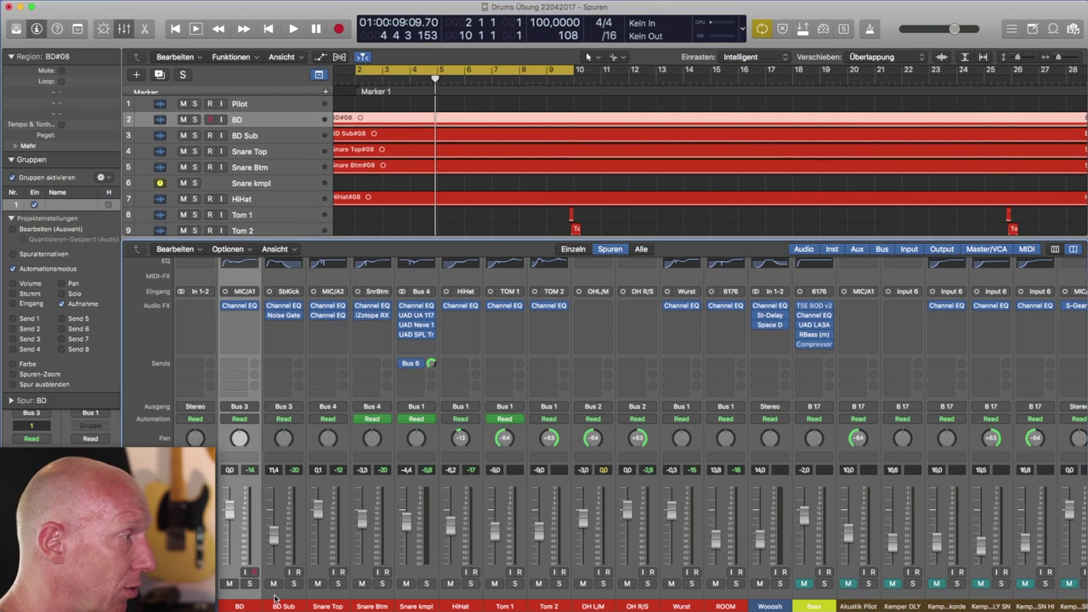
click(279, 598)
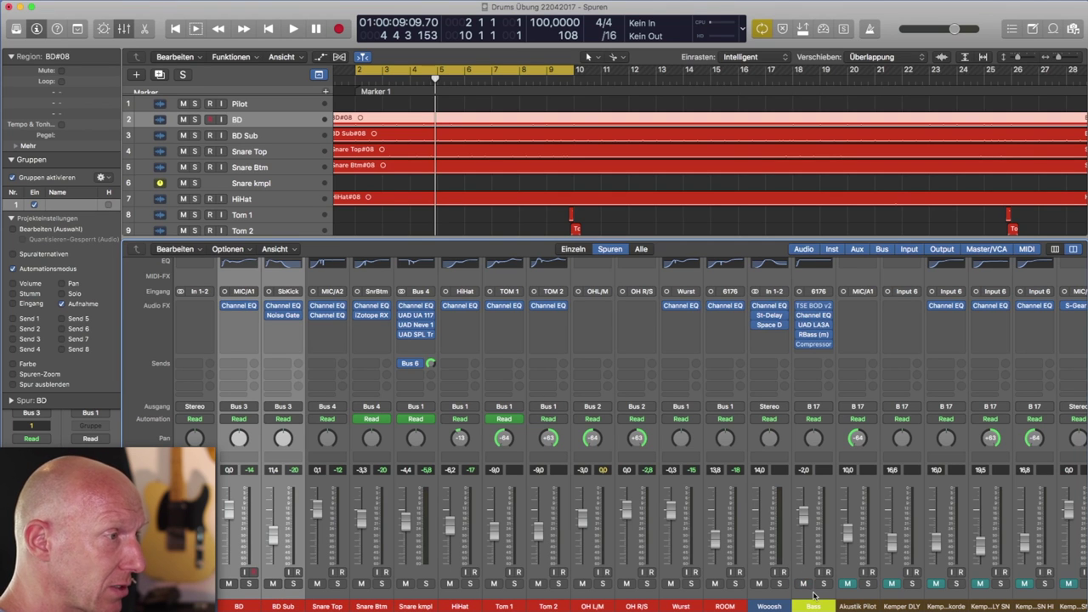
scroll(812, 595, right, 1)
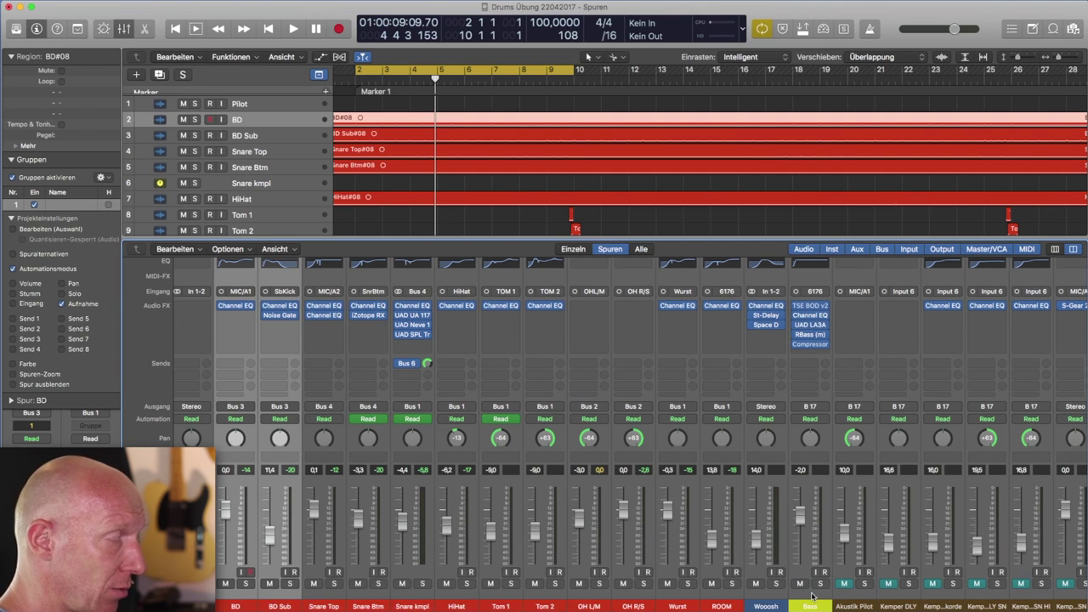
click(811, 595)
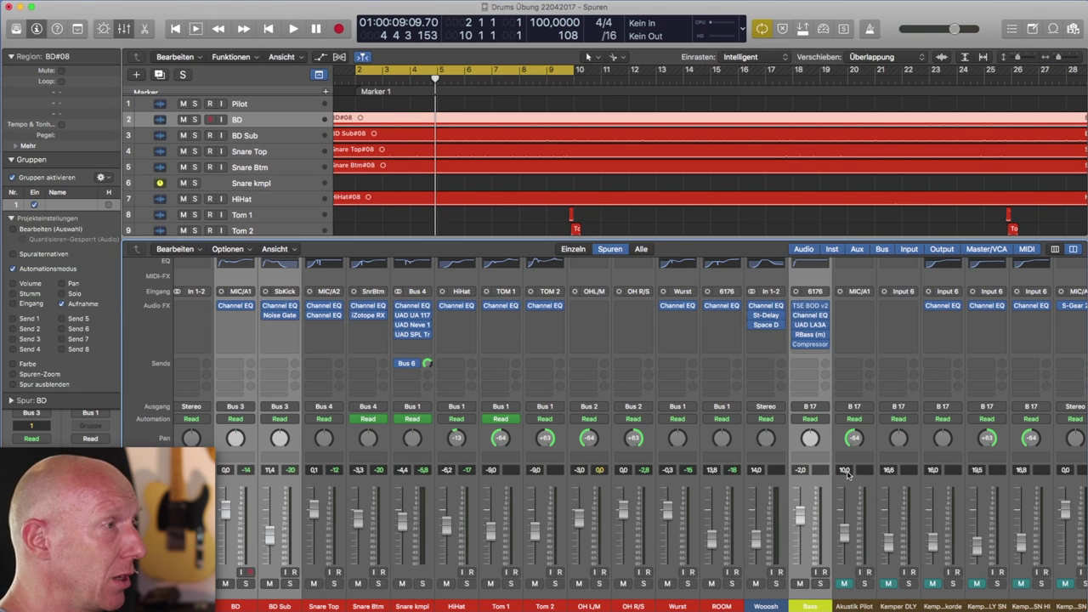
right_click(794, 445)
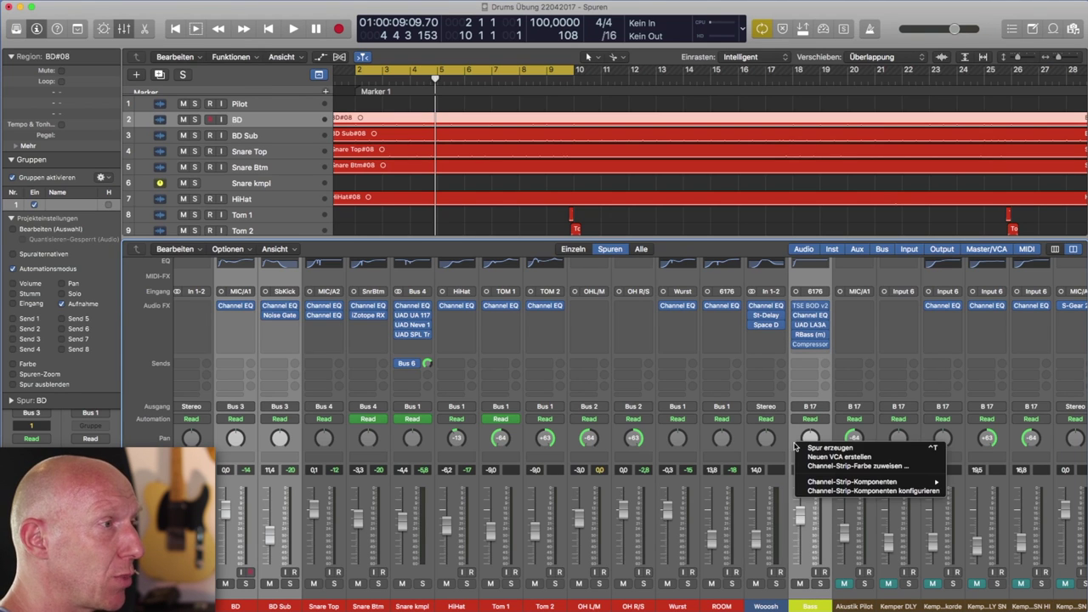
click(824, 457)
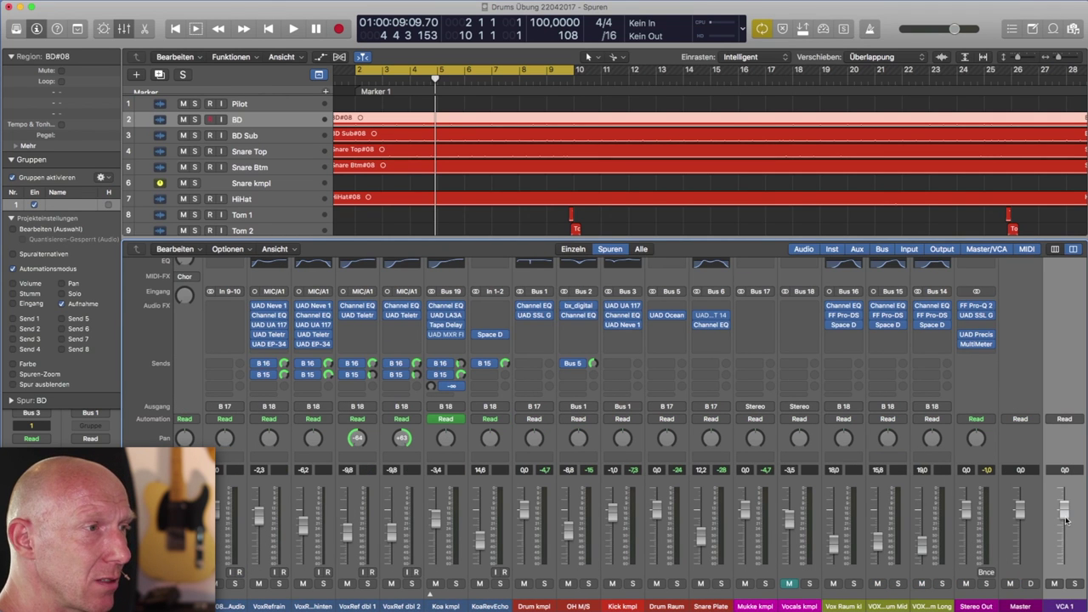
- During playback, lower the VCA 1 fader to about -3.1 dB and bring it back up to about -0.3 dB
scroll(1065, 520, left, 15)
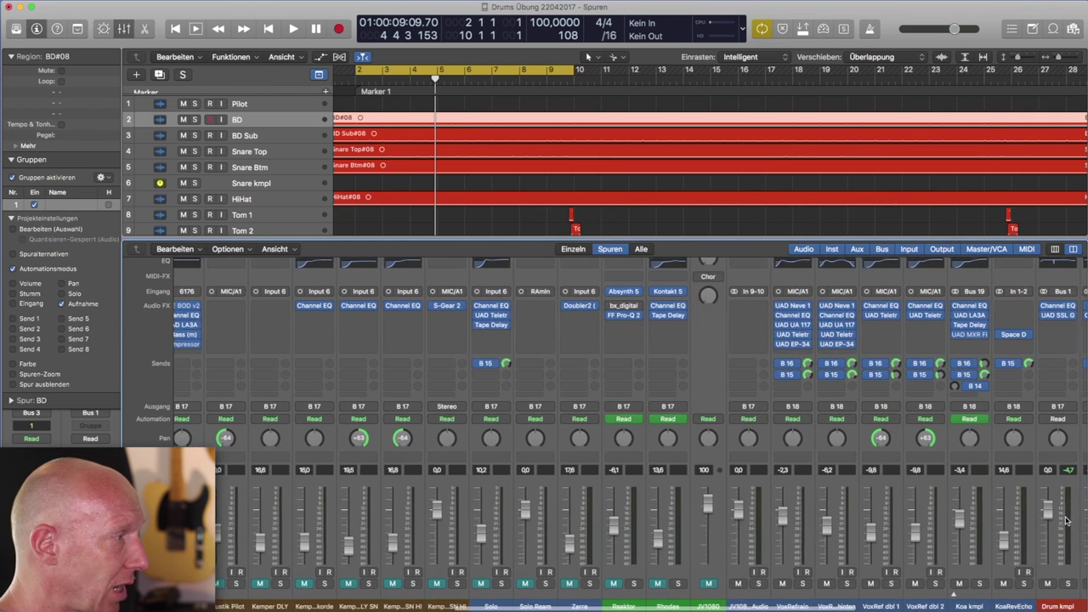
scroll(567, 490, left, 7)
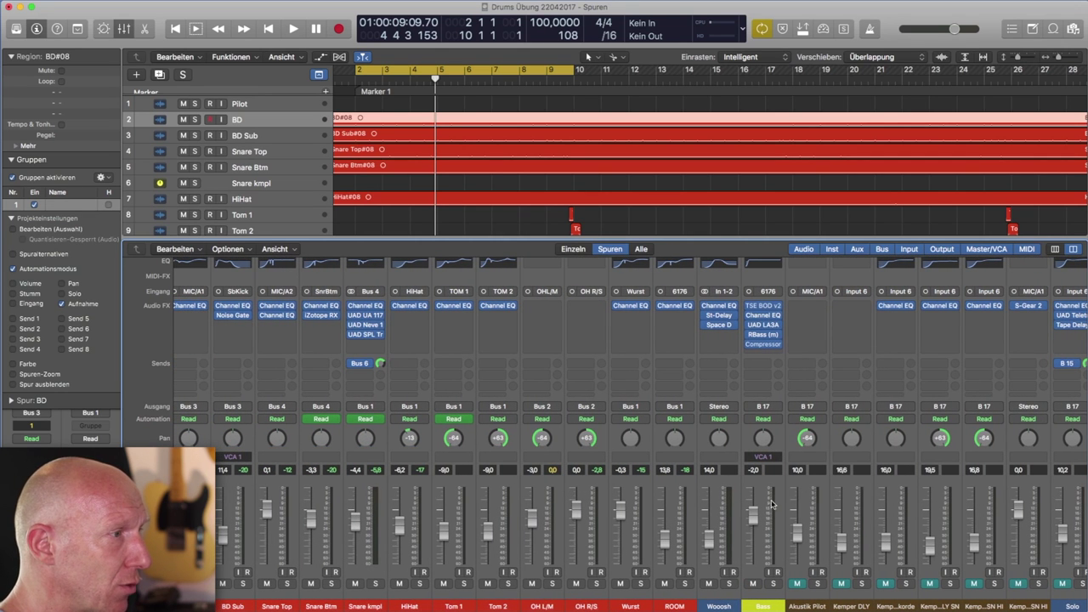
key(space)
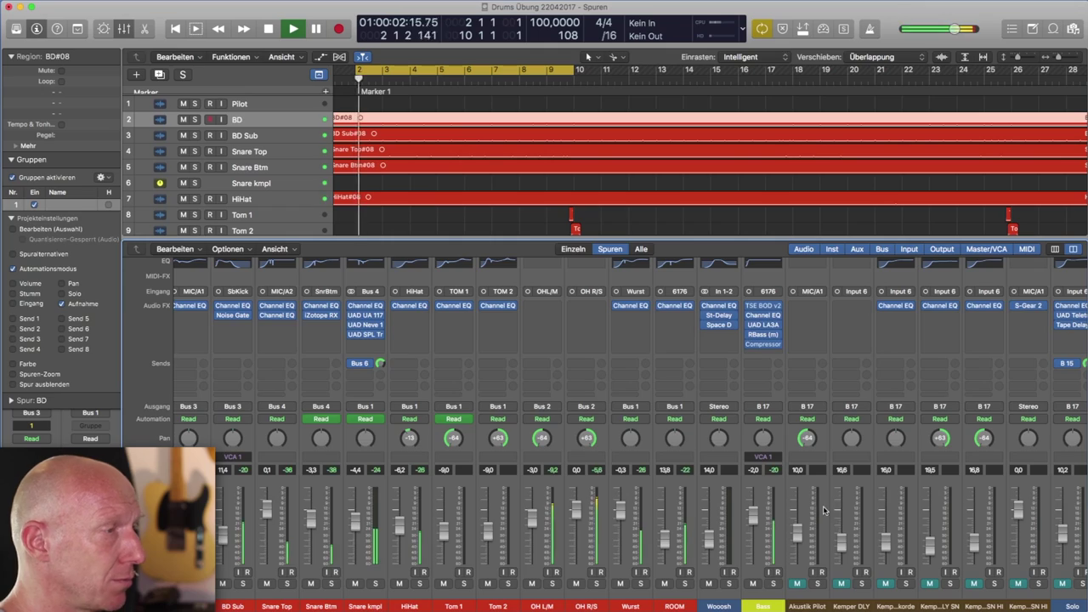
scroll(799, 519, right, 10)
scroll(823, 511, right, 8)
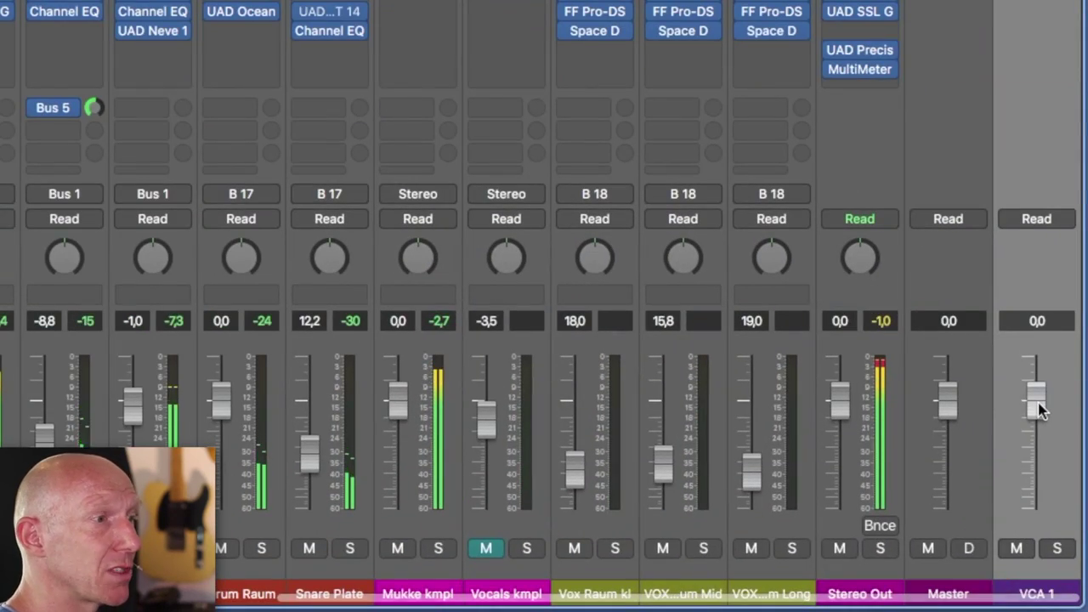
drag(1039, 410, 1037, 433)
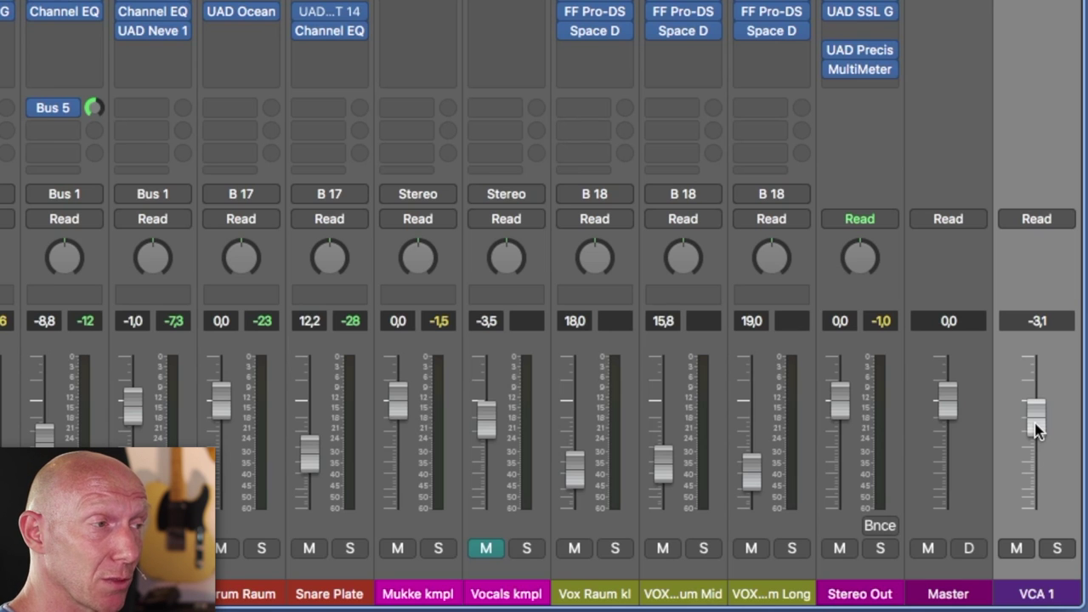
drag(1037, 429, 1037, 400)
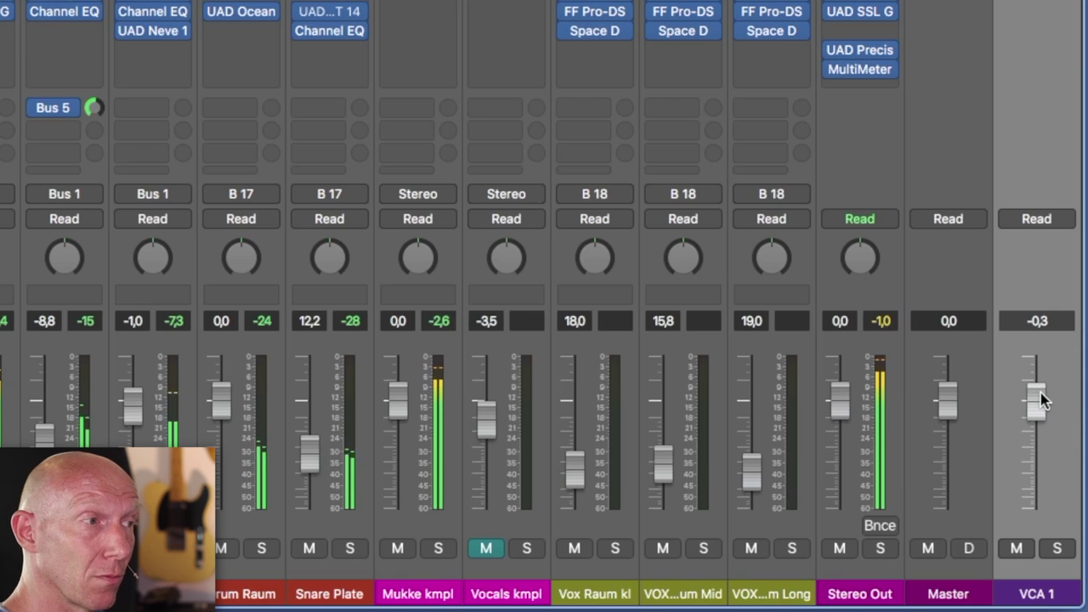